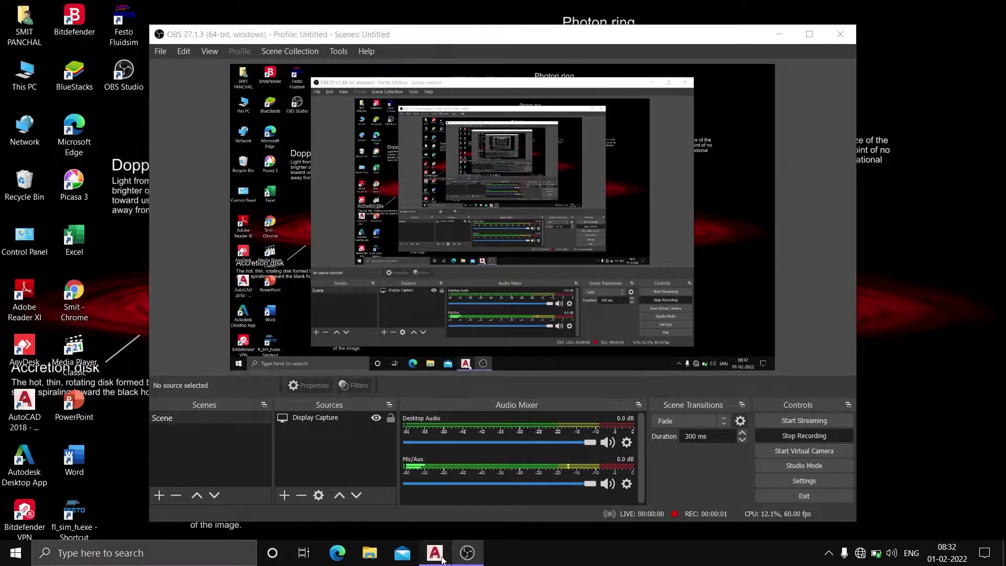
# Switch from OBS Studio to the AutoCAD assembly.dwg vise drawing
pyautogui.click(434, 553)
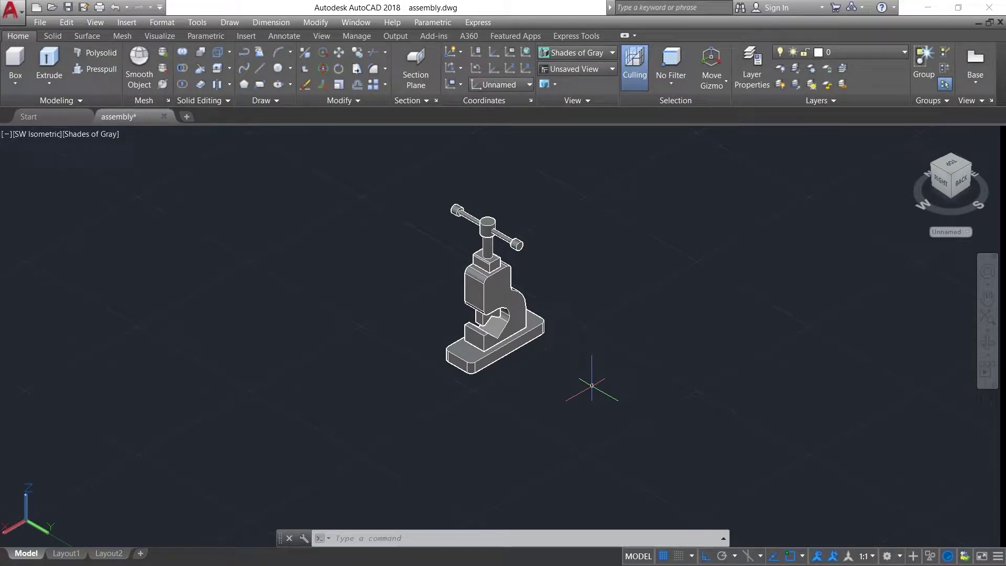
# Place a camera left of the vise with CAM, its target aimed at the model
pyautogui.write('cam')
pyautogui.press('Return')
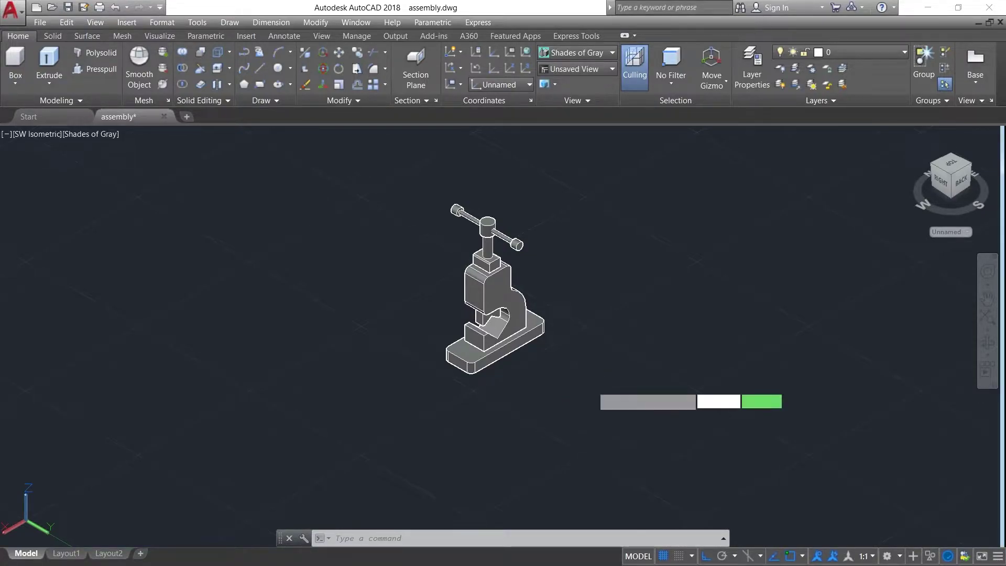
pyautogui.click(325, 250)
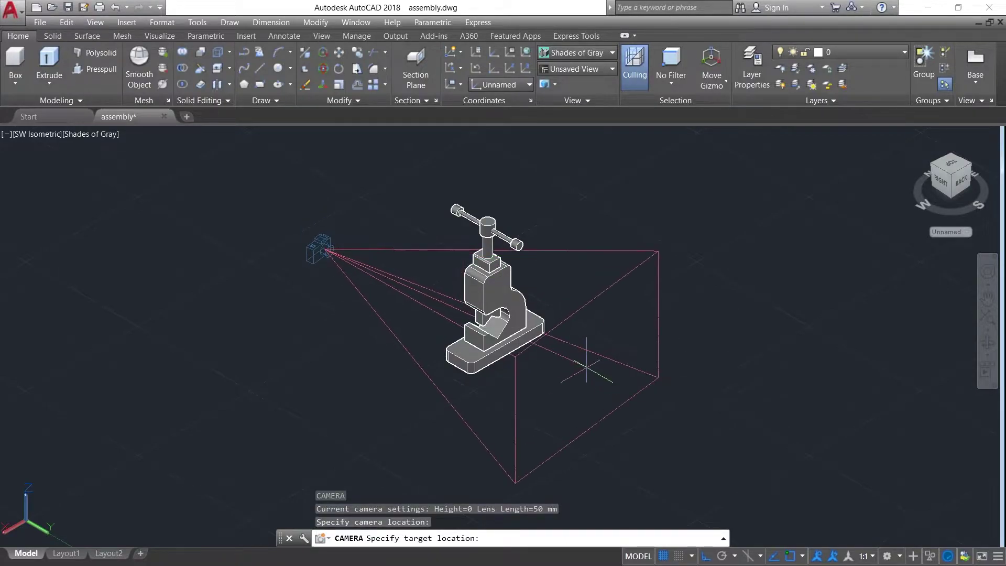
pyautogui.click(617, 365)
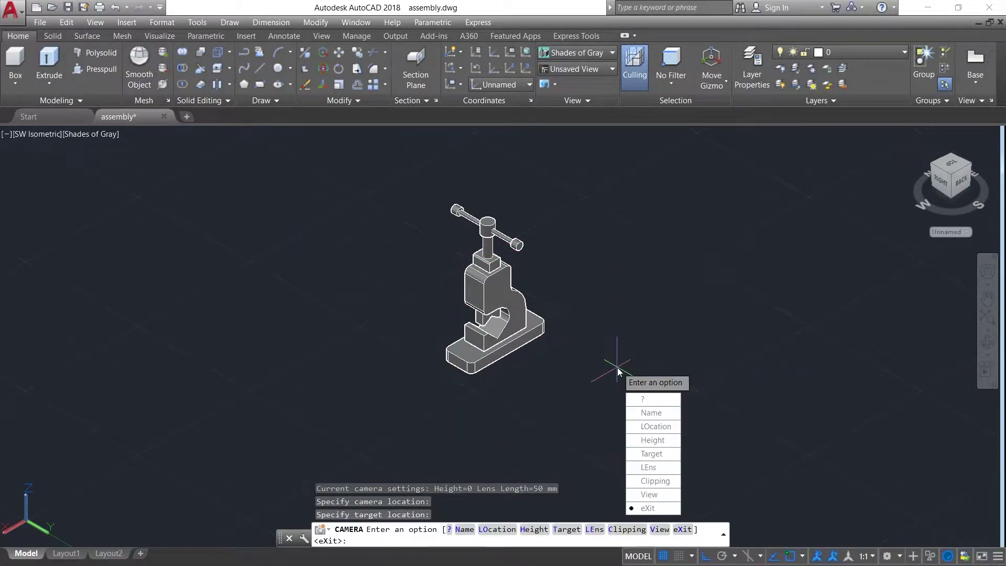
pyautogui.press('Return')
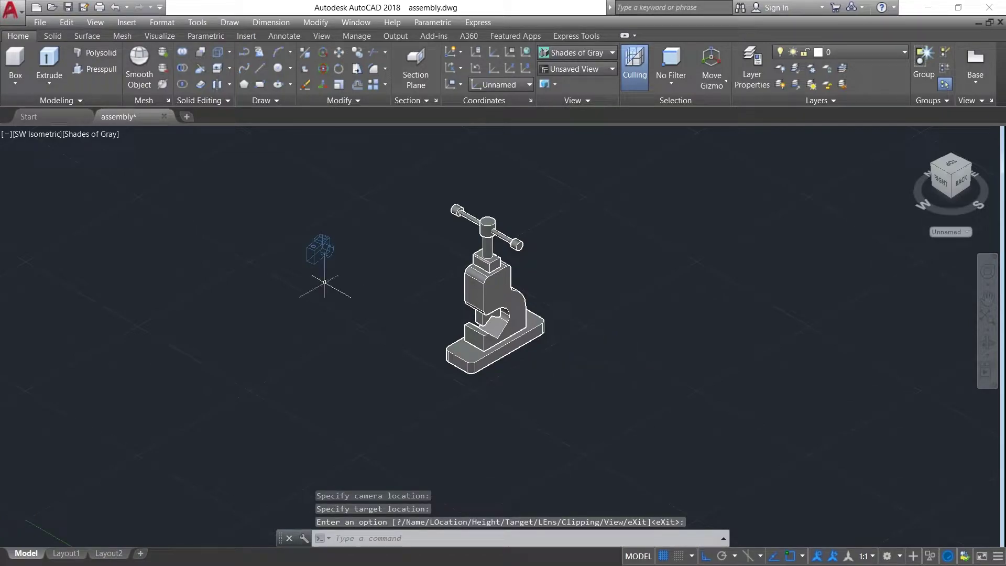
# Draw a circle centred on the vise with a radius large enough to enclose the camera
pyautogui.click(276, 70)
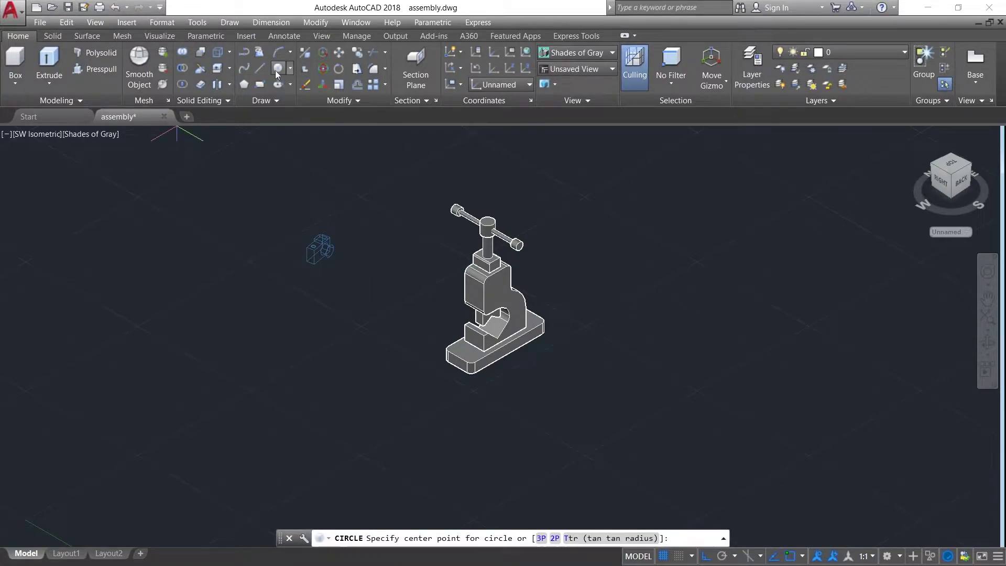
pyautogui.click(468, 303)
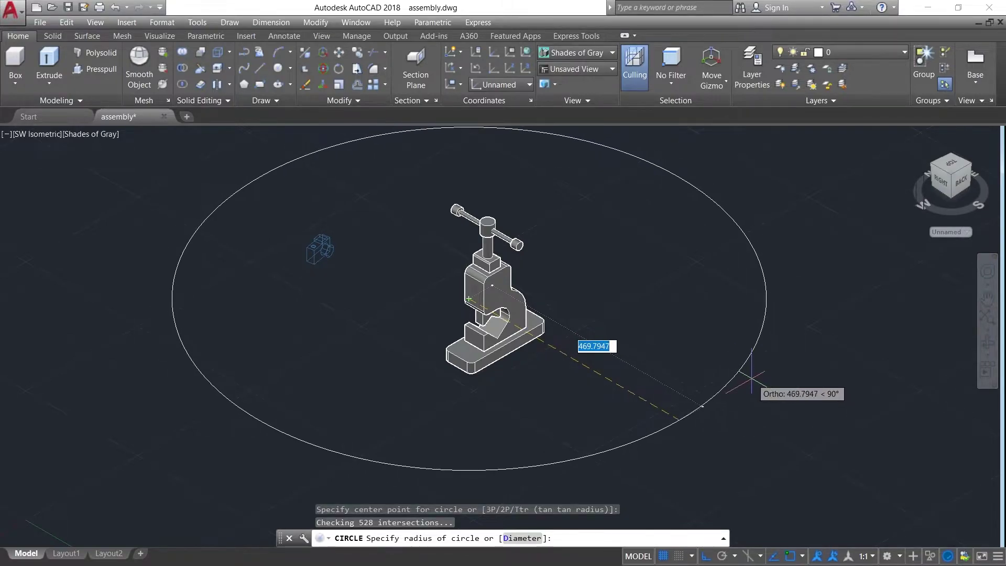
pyautogui.click(772, 386)
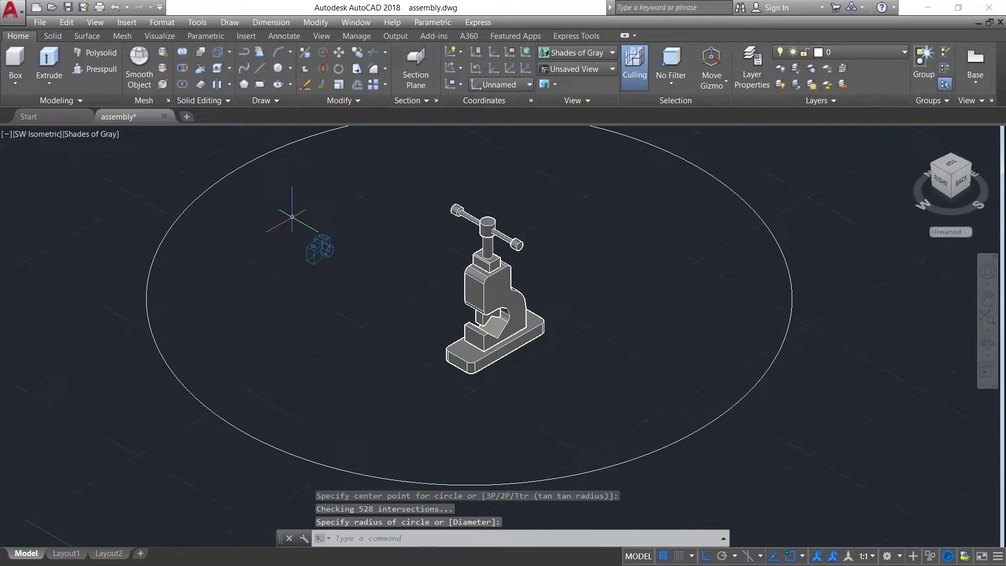
# Offset the large circle 10 units inward, then select the new inner circle
pyautogui.click(356, 86)
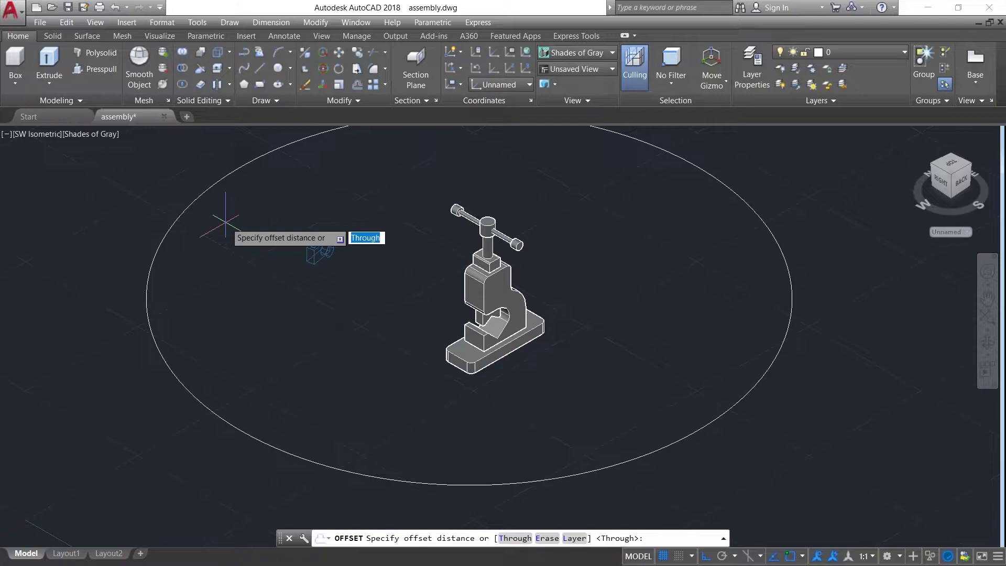
pyautogui.write('10')
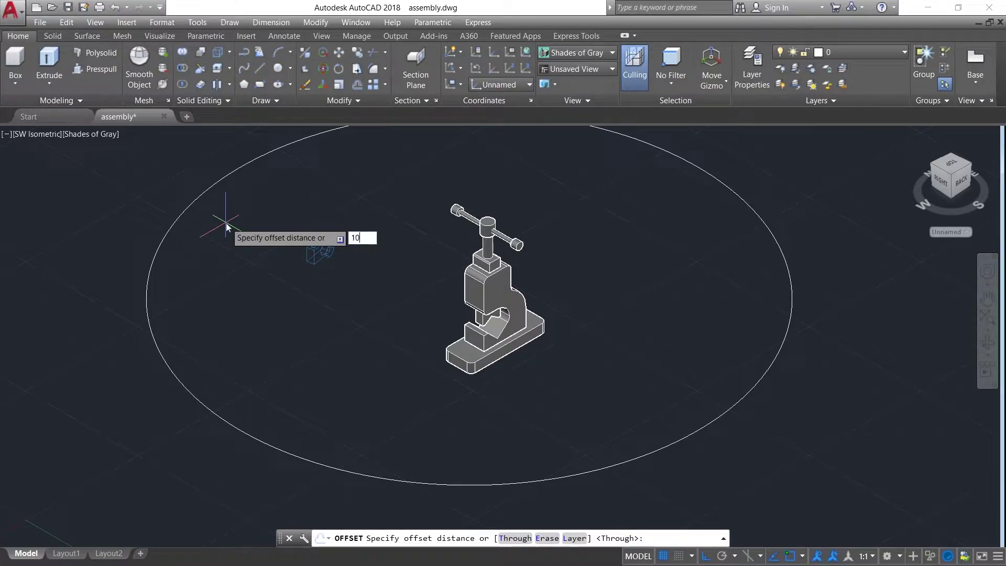
pyautogui.press('Return')
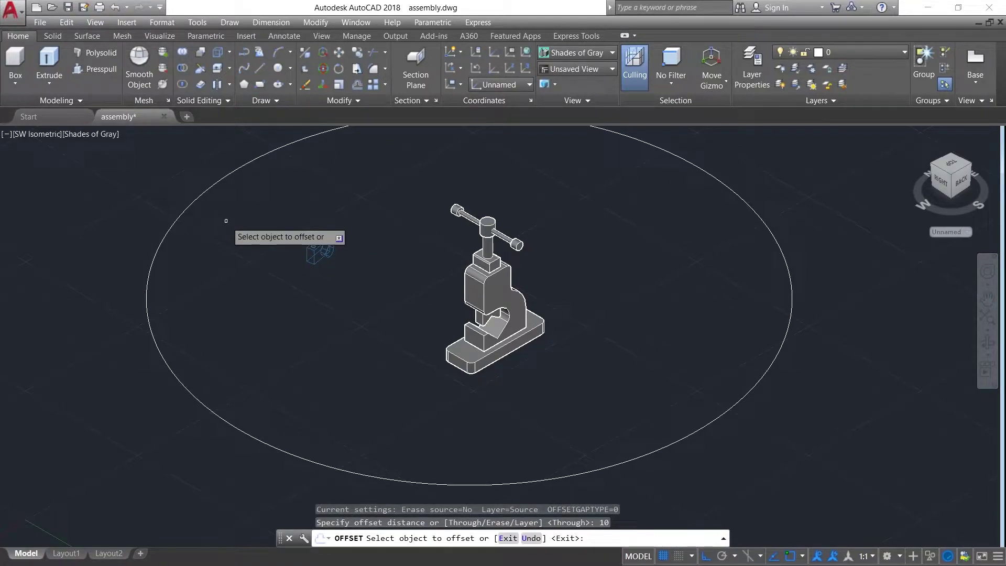
pyautogui.click(213, 195)
pyautogui.click(259, 212)
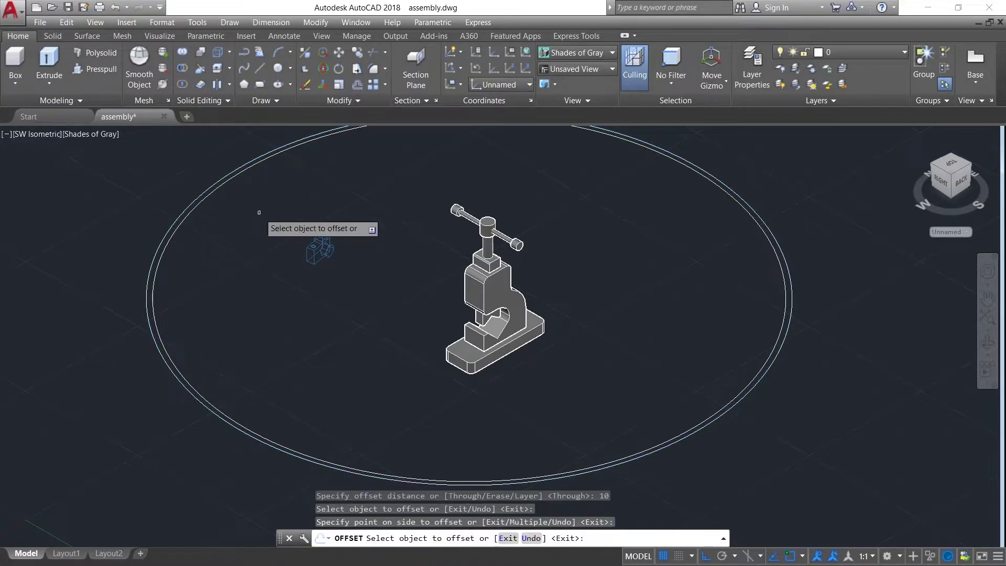
pyautogui.press('Escape')
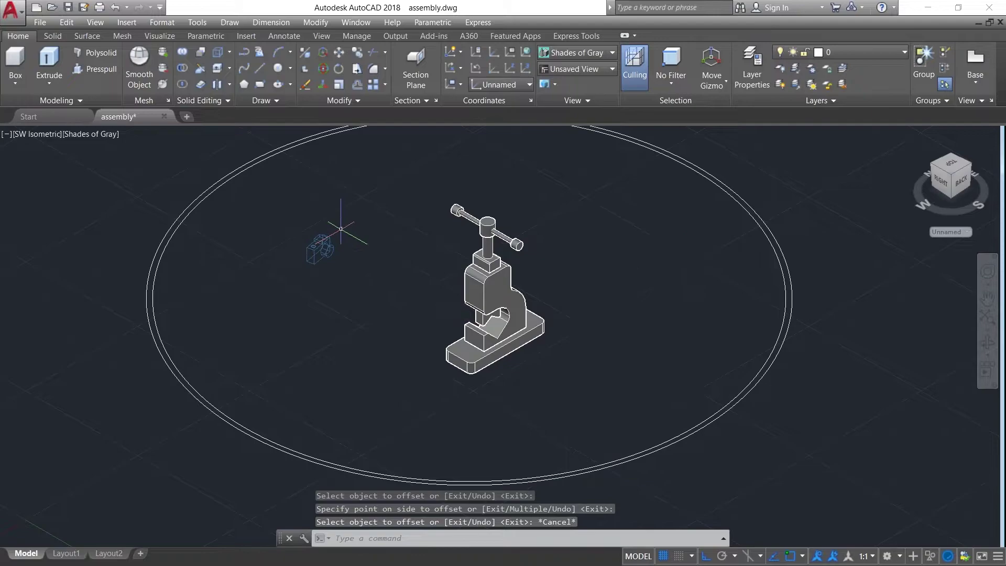
pyautogui.click(269, 155)
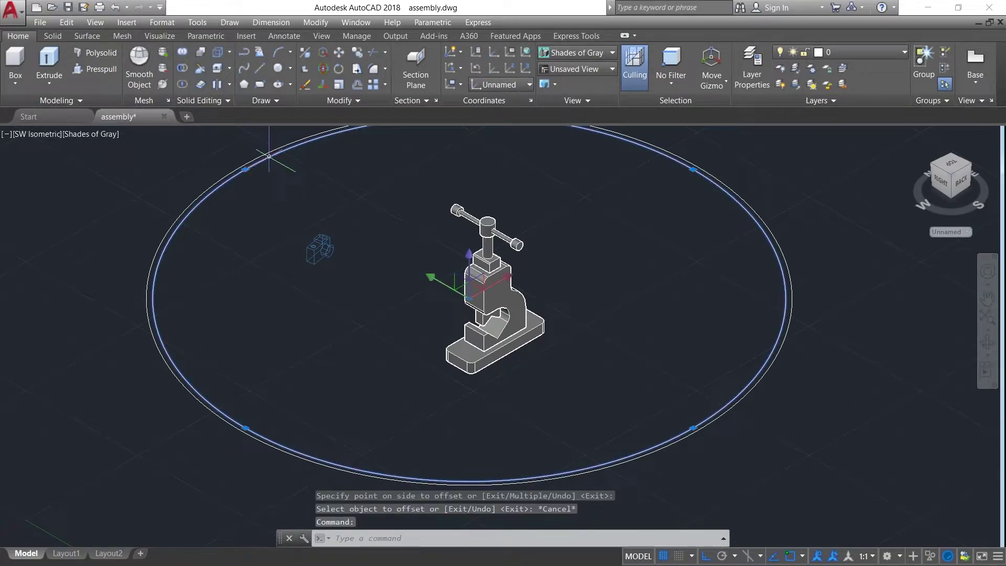
# Raise the inner circle 0.4 units along Z and open the Quick Access Toolbar dropdown
pyautogui.click(468, 256)
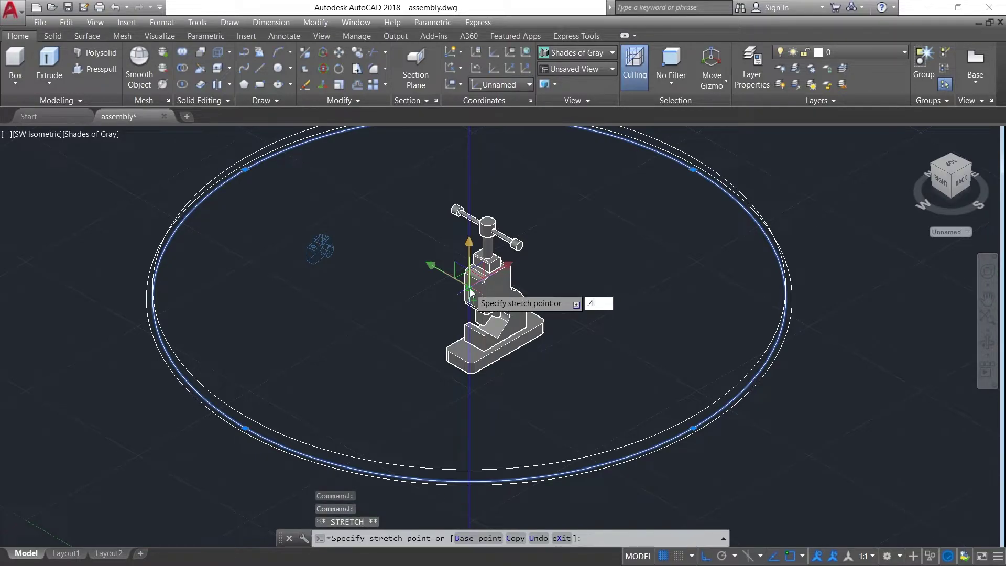
pyautogui.press('Return')
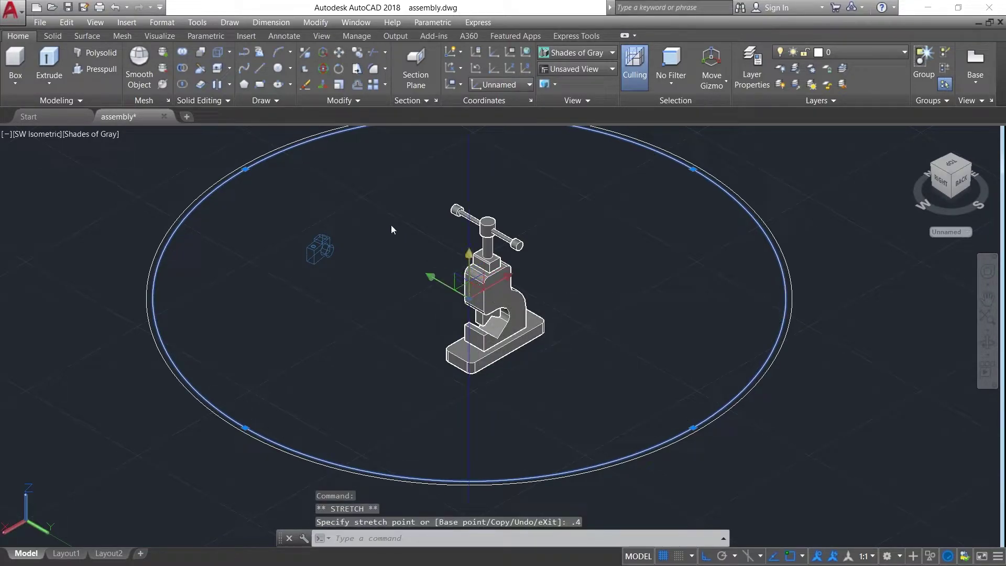
pyautogui.click(160, 7)
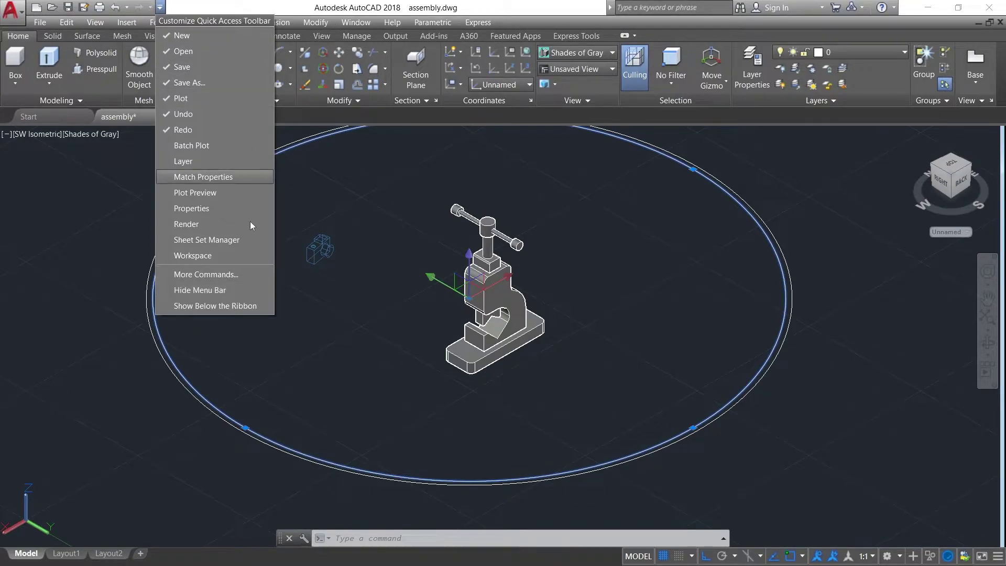
# Dismiss the toolbar list and open Motion Path Animations from the View menu
pyautogui.click(73, 271)
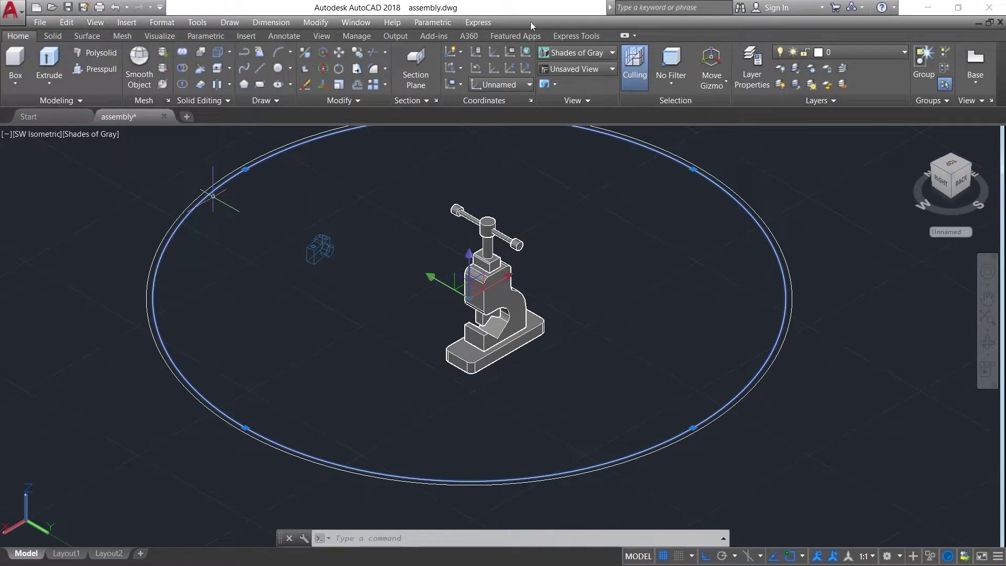
pyautogui.click(85, 22)
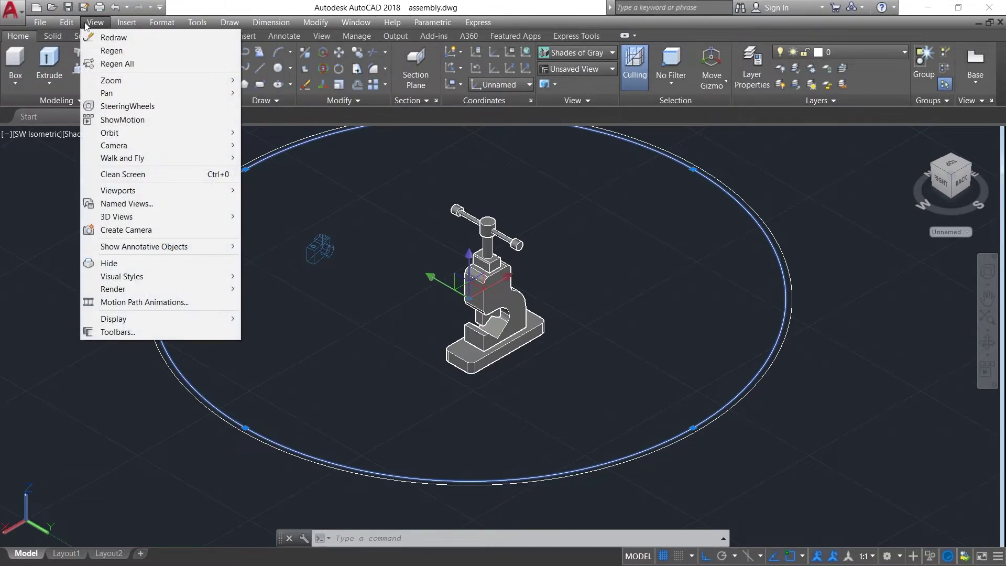
pyautogui.click(157, 302)
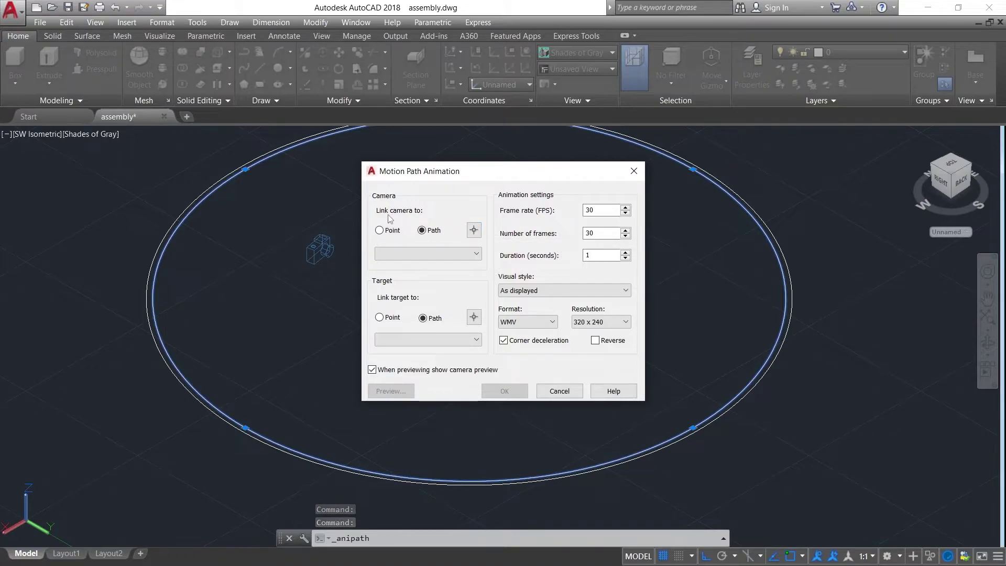
# Link the camera to the outer circle as path p1
pyautogui.click(474, 230)
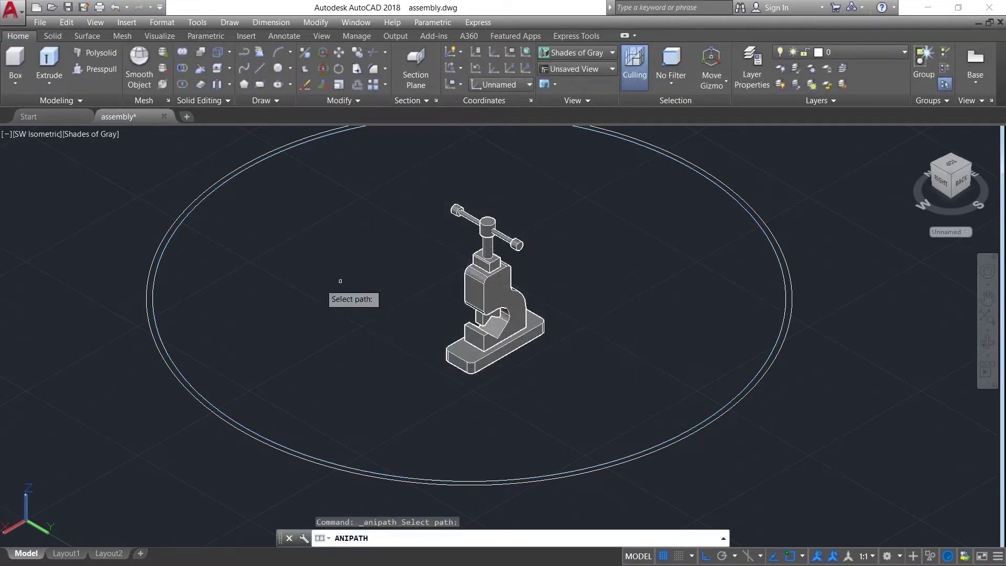
pyautogui.click(159, 245)
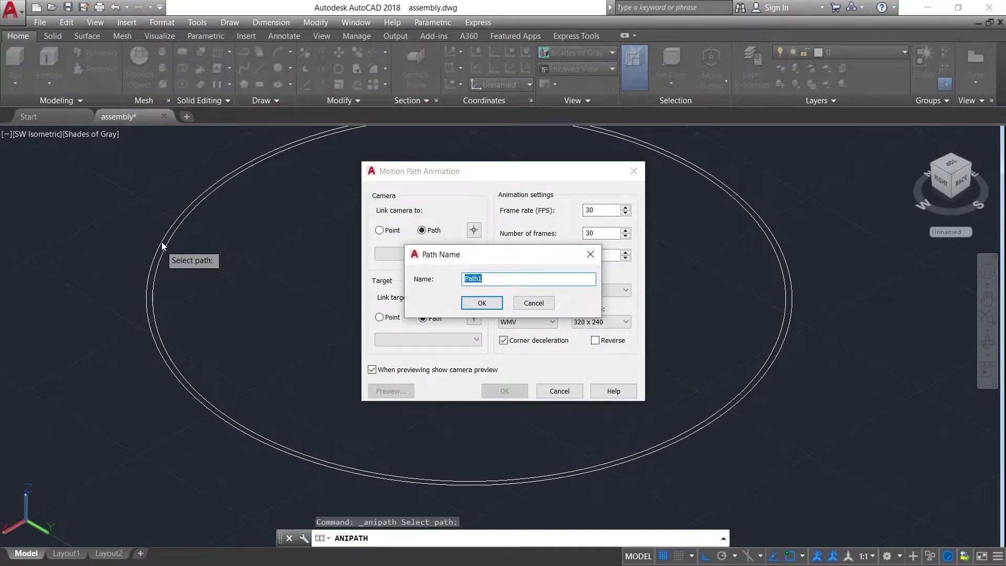
pyautogui.write('p1')
pyautogui.click(480, 304)
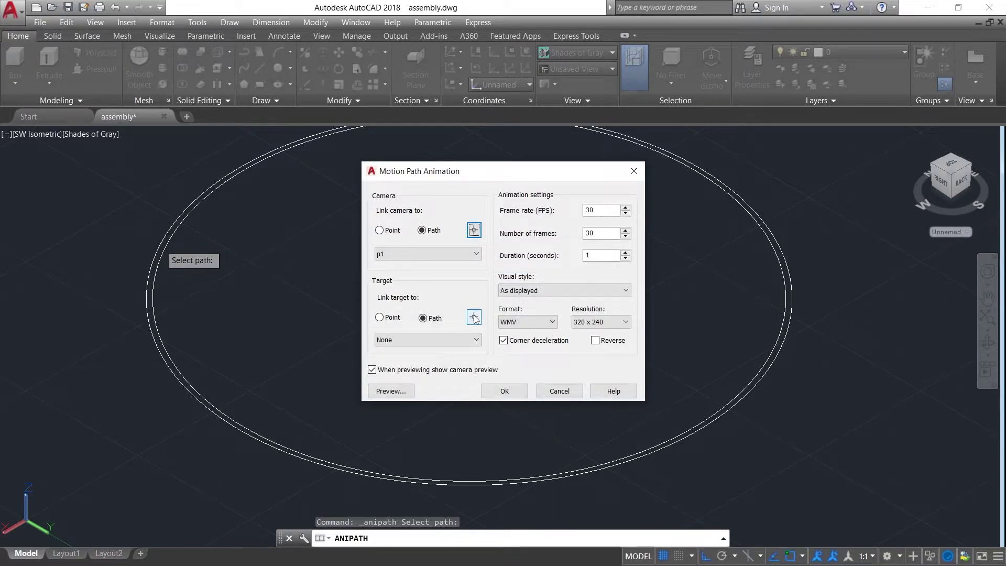
# Link the camera target to a circle and name the path p2
pyautogui.click(474, 318)
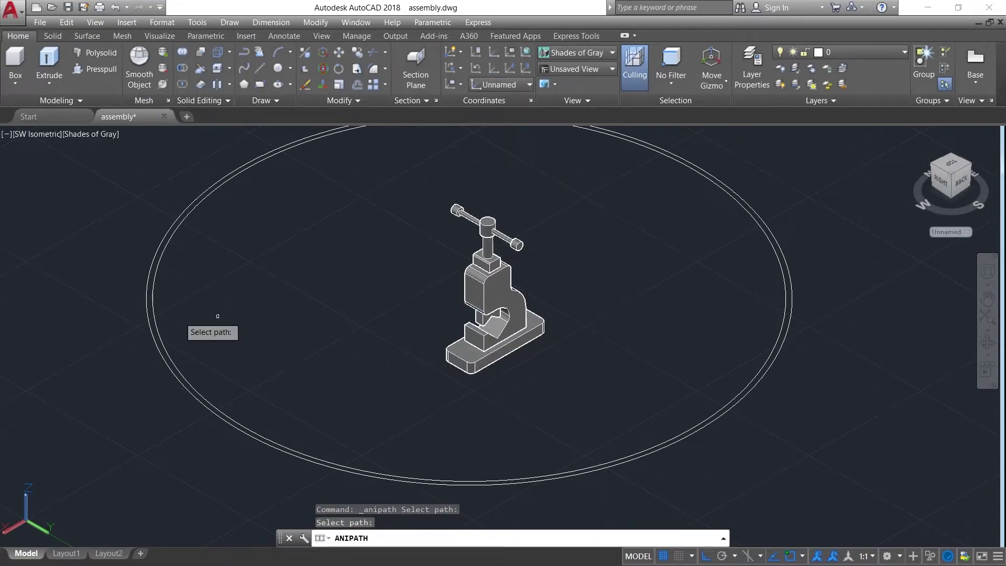
pyautogui.click(153, 299)
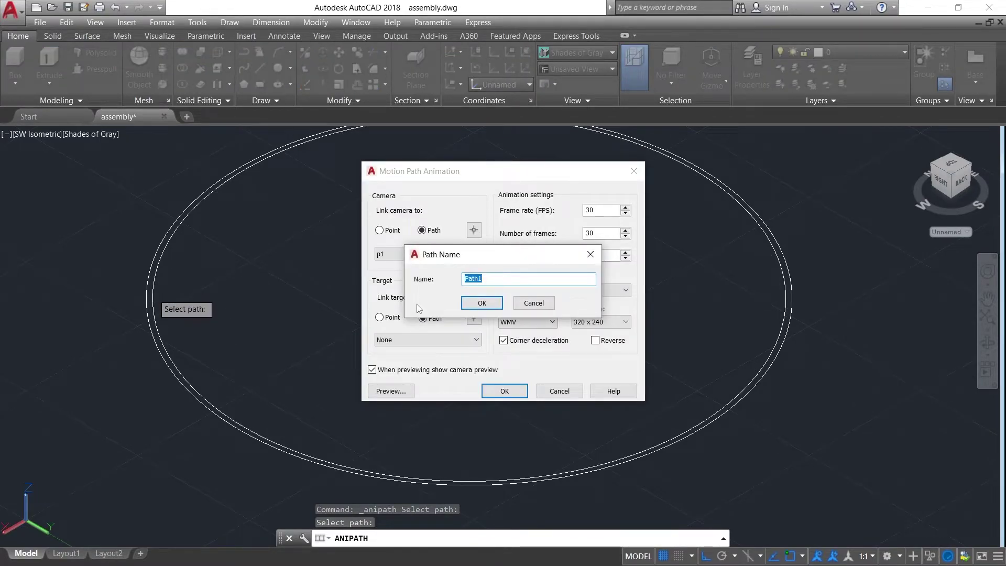
pyautogui.write('p2')
# Confirm target path p2 and set the frame rate to 60 FPS with a 10-second duration
pyautogui.click(481, 303)
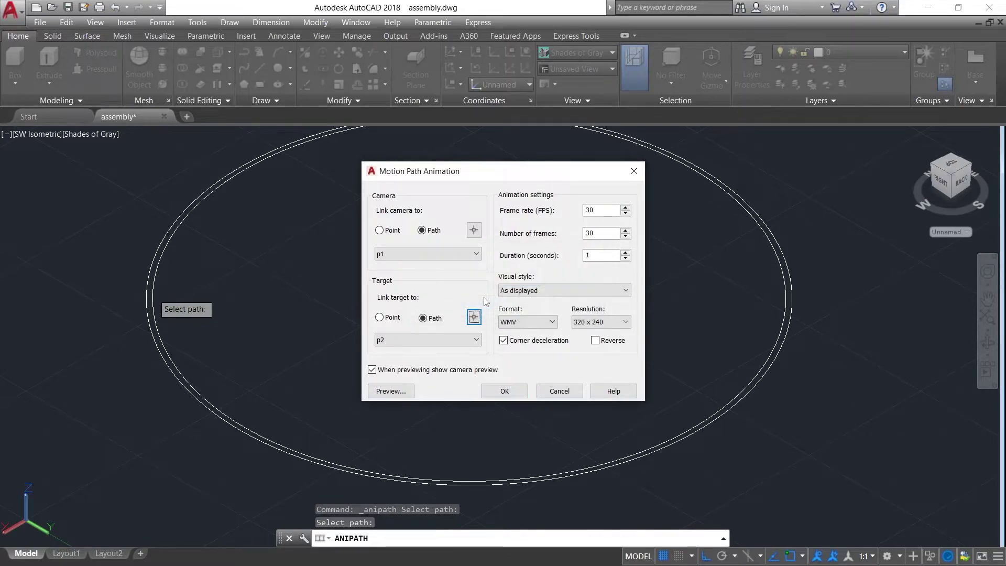
pyautogui.doubleClick(592, 210)
pyautogui.doubleClick(603, 232)
pyautogui.write('60')
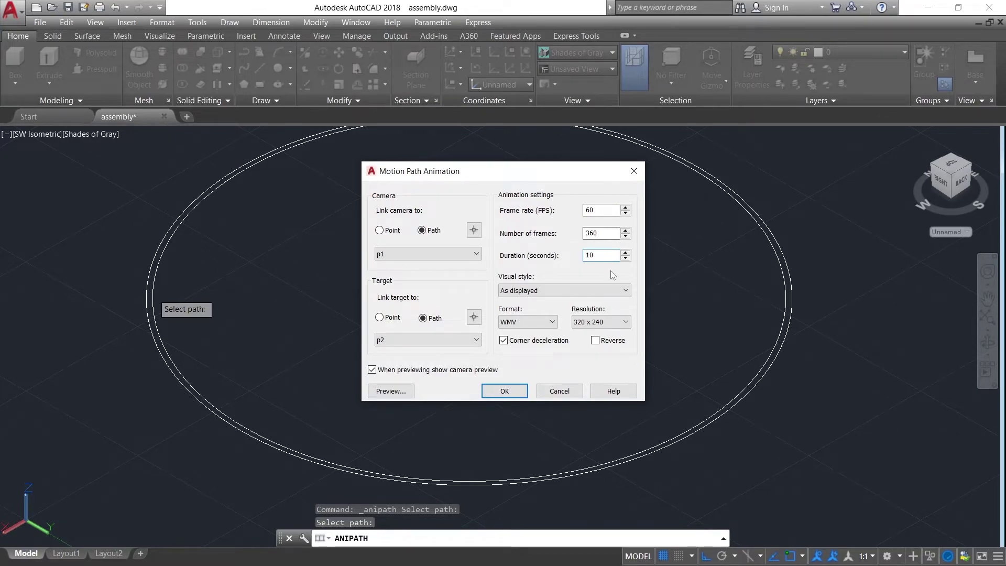
# Set visual style Shades of Gray, format AVI and resolution 1024 x 768
pyautogui.click(592, 292)
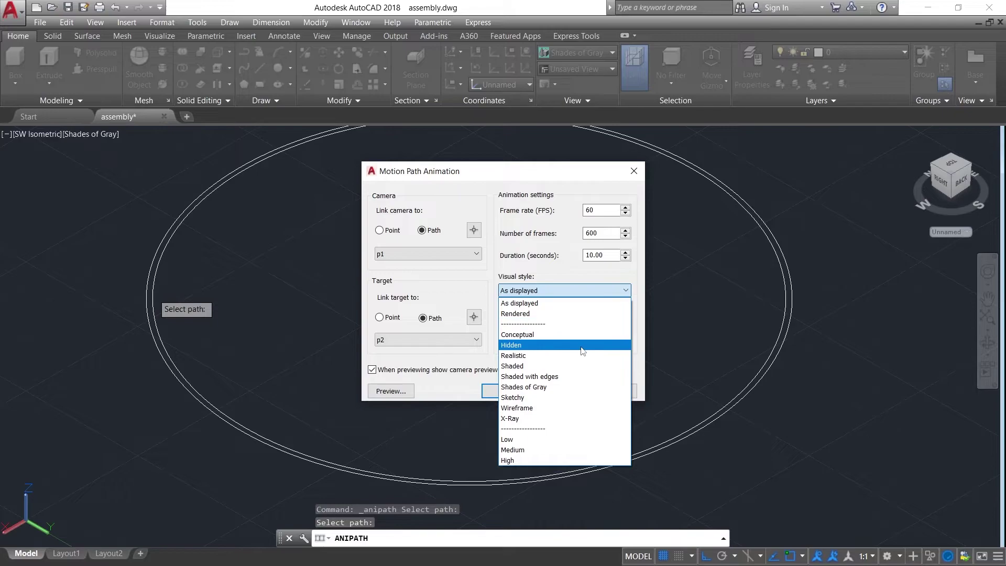
pyautogui.click(575, 386)
pyautogui.click(552, 323)
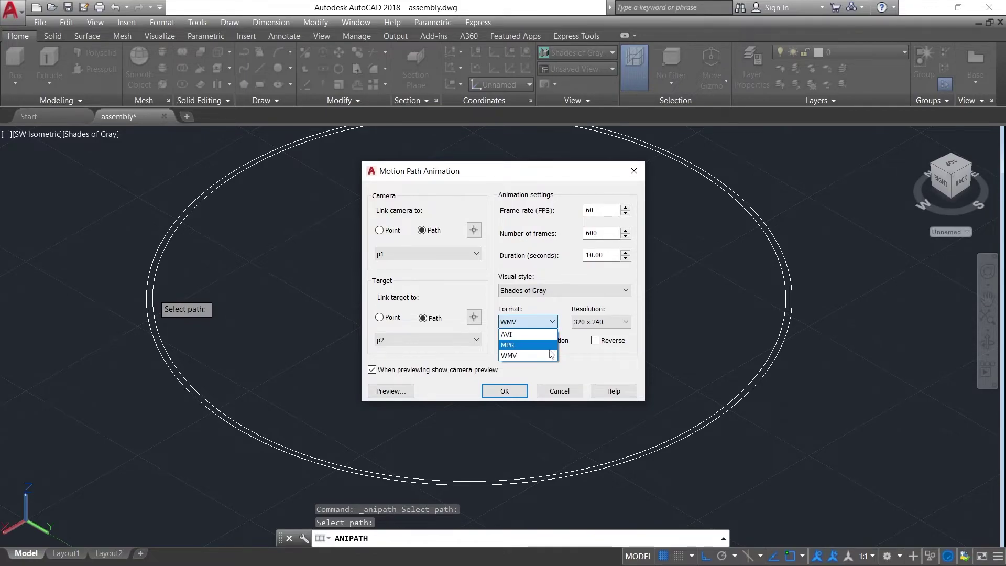
pyautogui.click(550, 334)
pyautogui.click(616, 323)
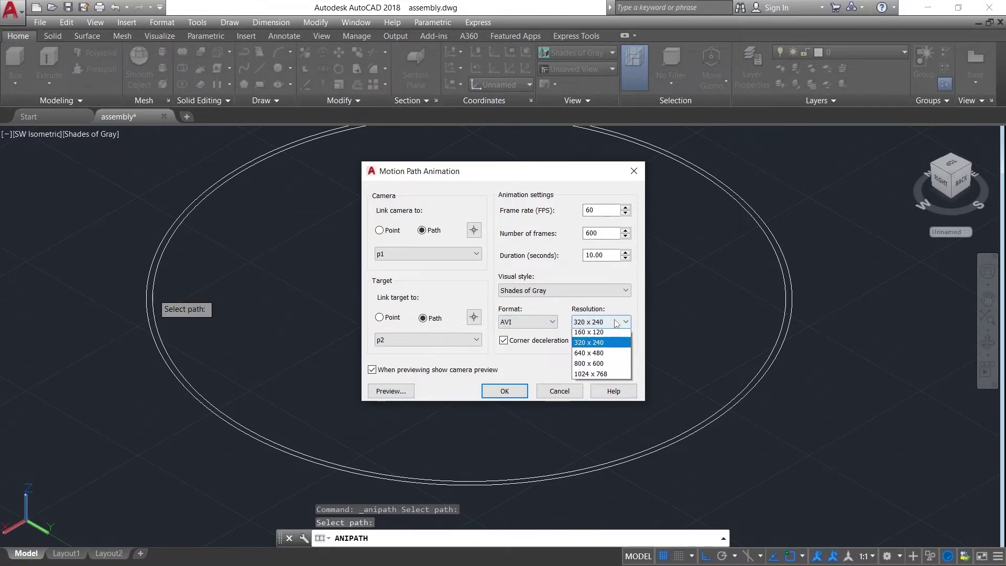
pyautogui.click(612, 374)
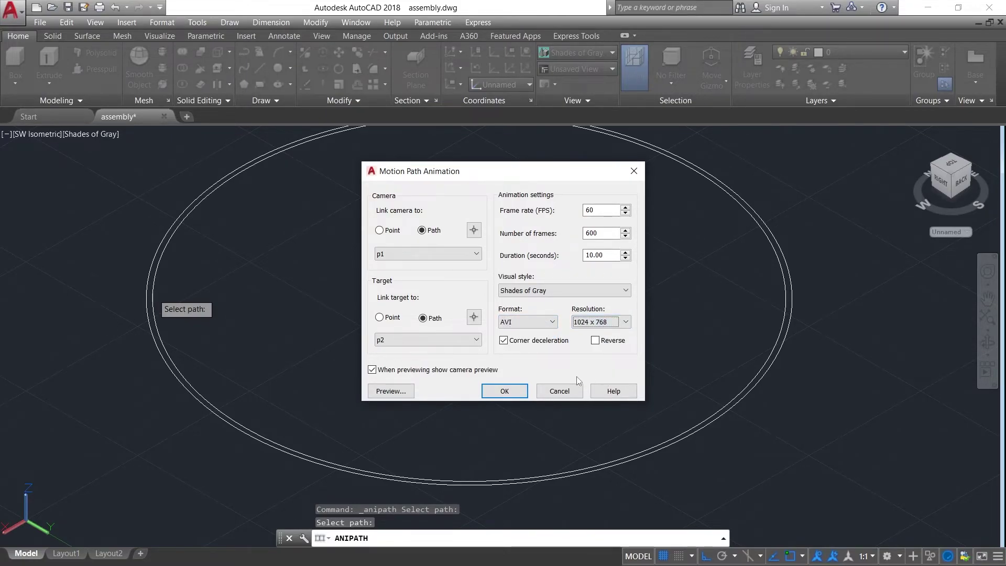
# Preview the camera animation, switch the preview to Shades of Gray, and replay it
pyautogui.click(406, 394)
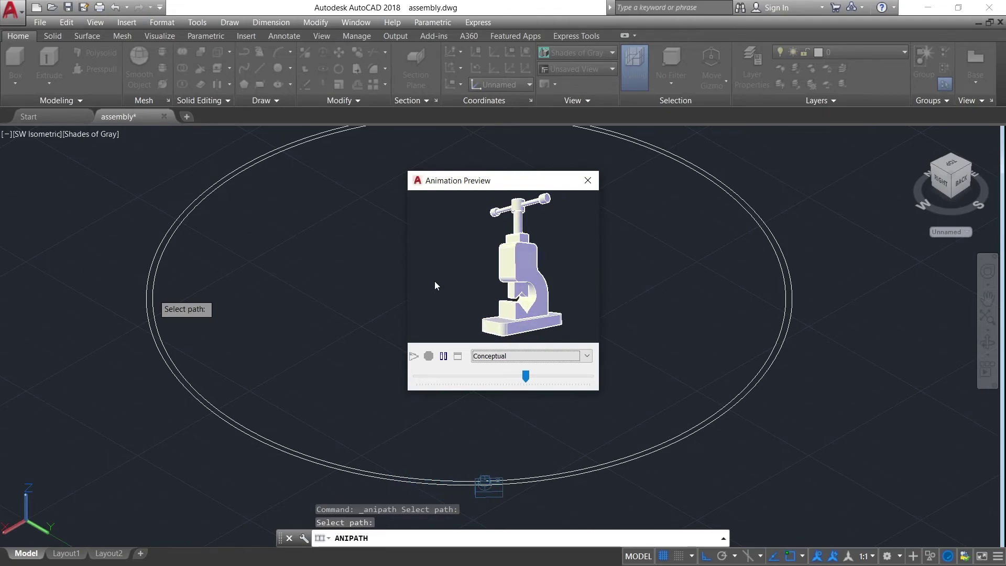
pyautogui.click(587, 355)
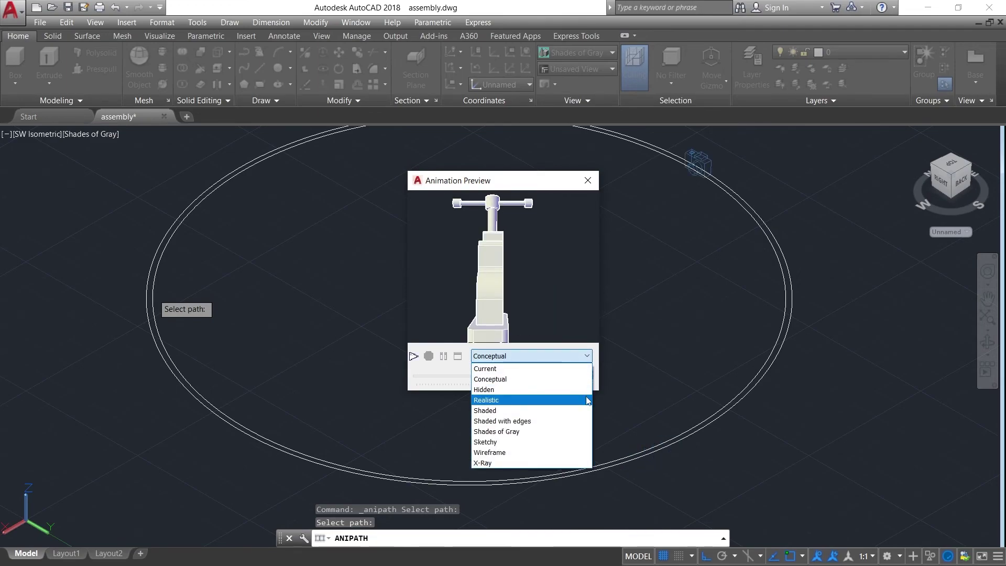
pyautogui.click(561, 427)
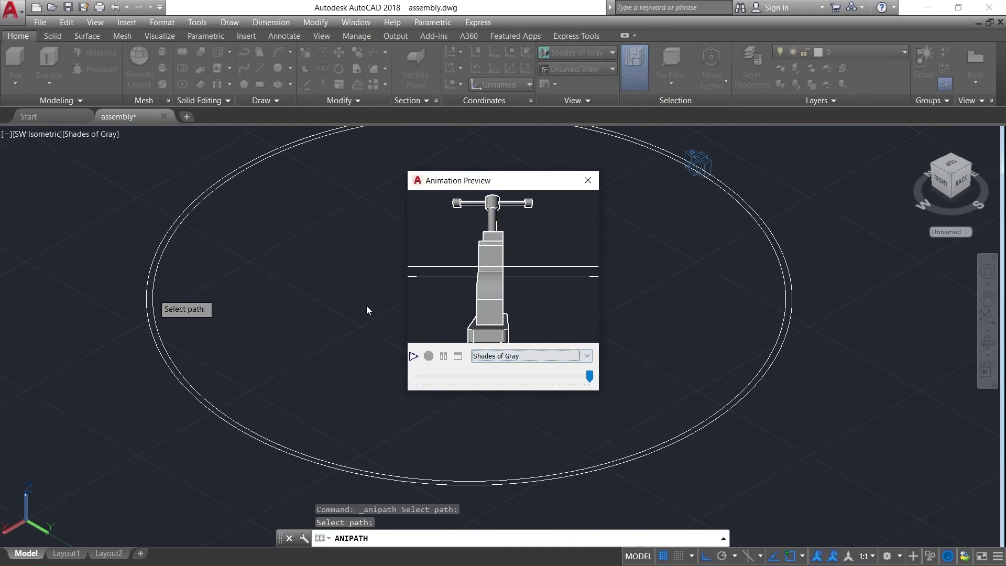
pyautogui.click(413, 355)
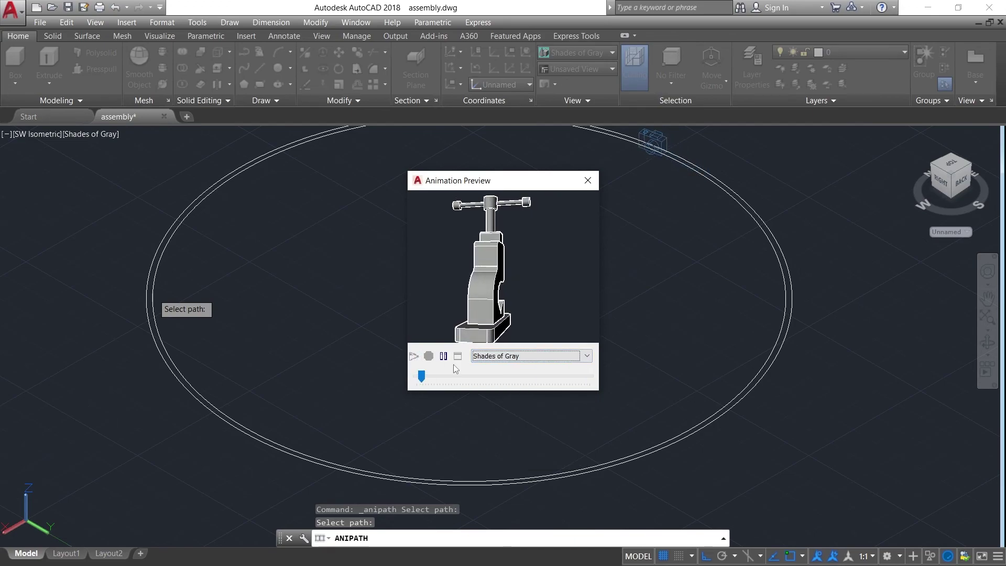